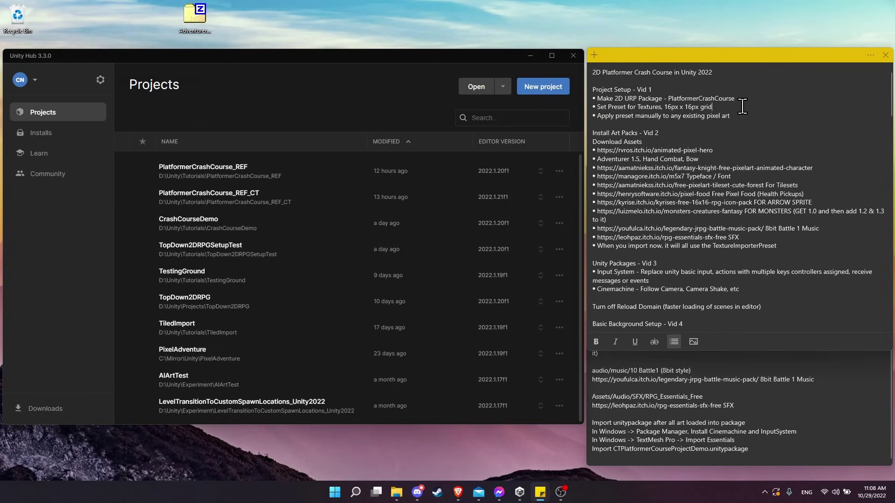
Step: Bring the Unity Hub Projects window forward, beside the project setup notes
left_click(598, 116)
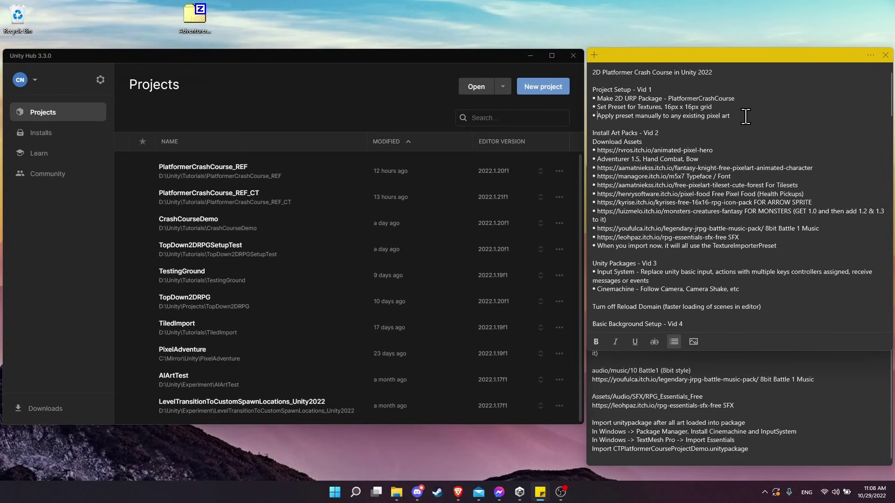
left_click_drag(243, 71, 283, 75)
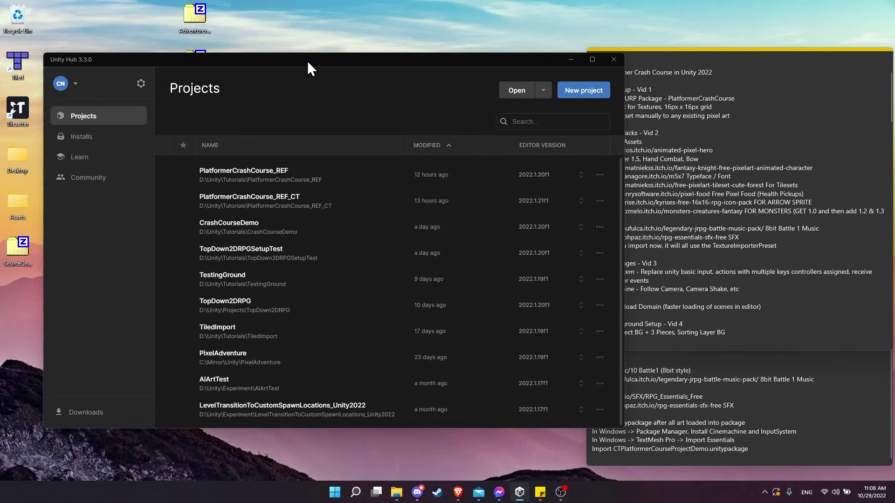
Step: Create a 2D (URP) project 'PlatformerCrashCourse_Tutorial' using editor version 2022.1.20f1
left_click(608, 95)
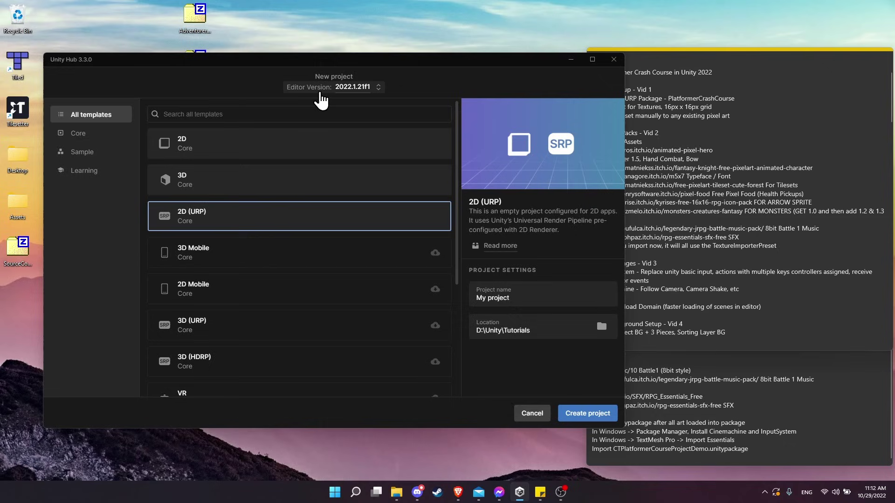
left_click(375, 91)
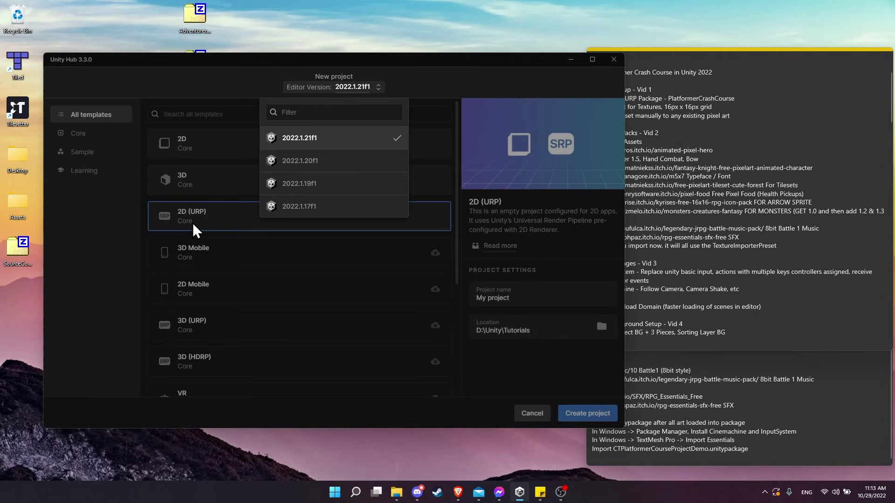
left_click(340, 162)
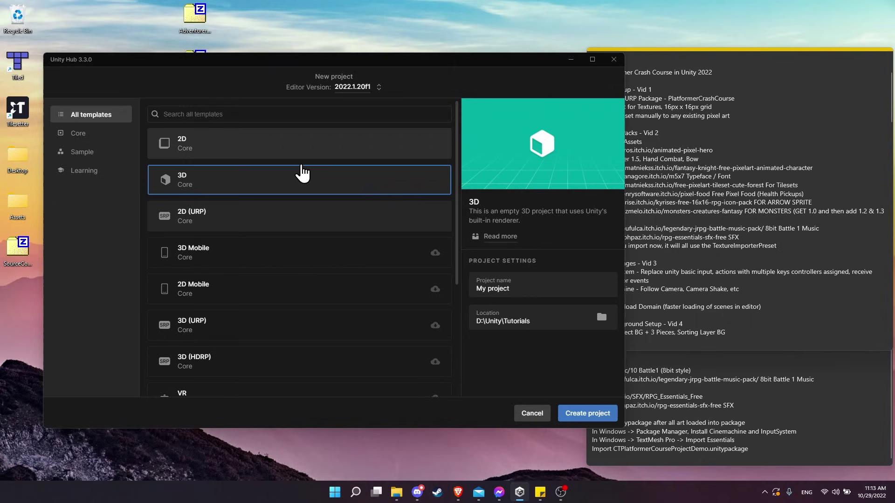
left_click(303, 217)
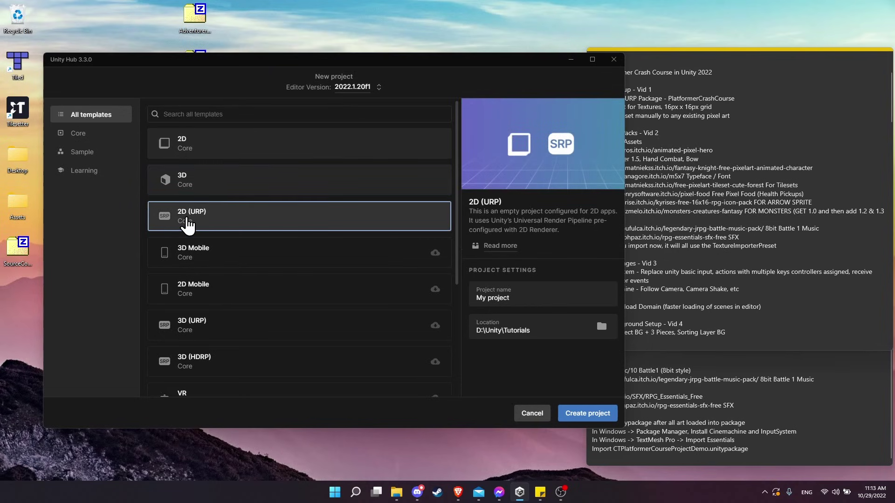
left_click(548, 297)
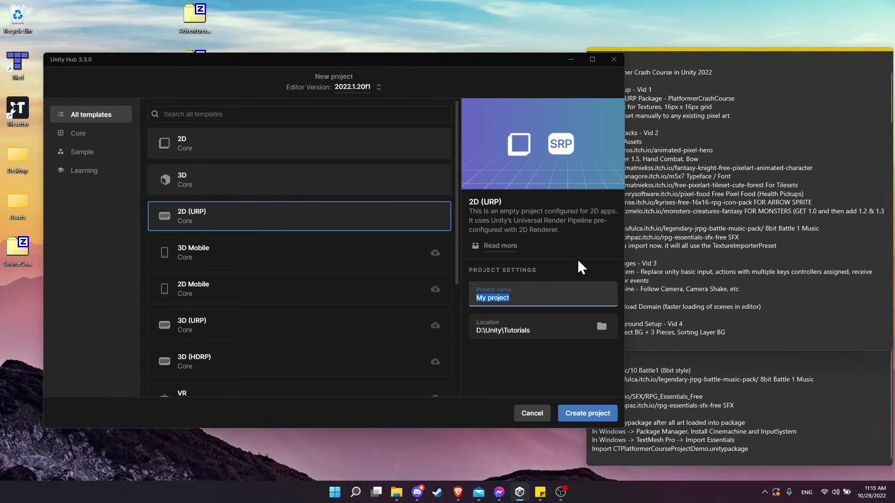
type("PlatformerCrashCourse_Tutorial")
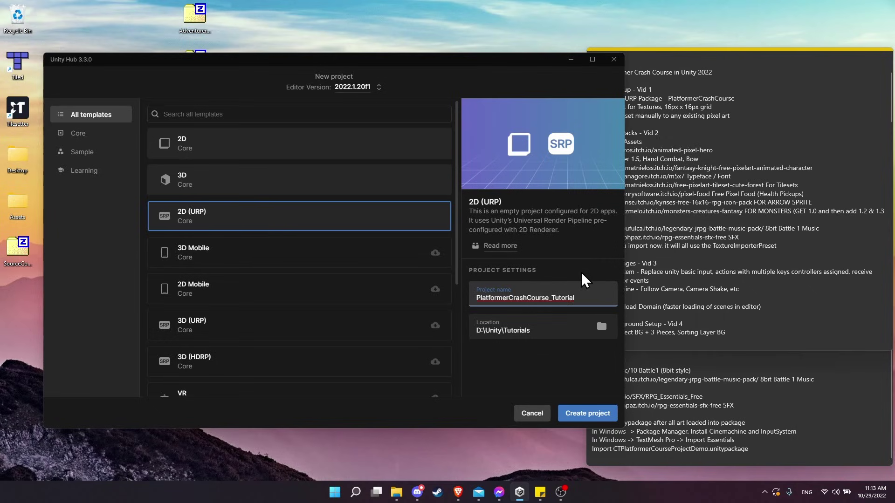
left_click(591, 369)
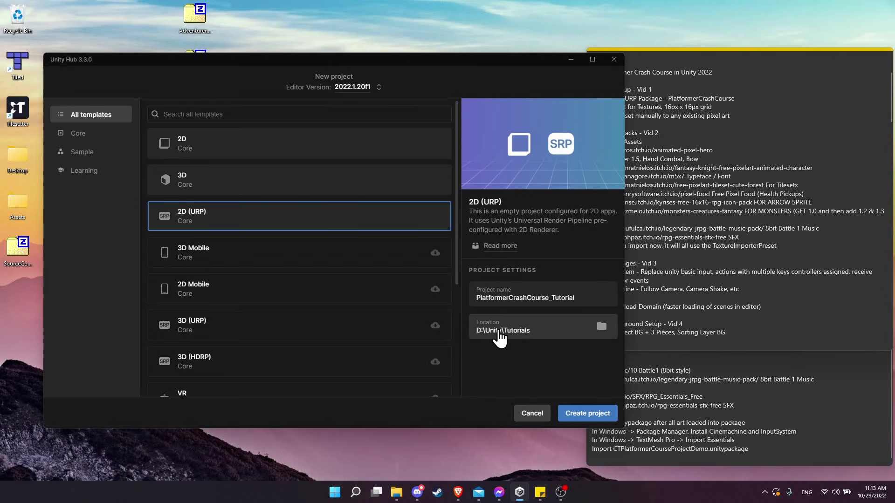
left_click(601, 420)
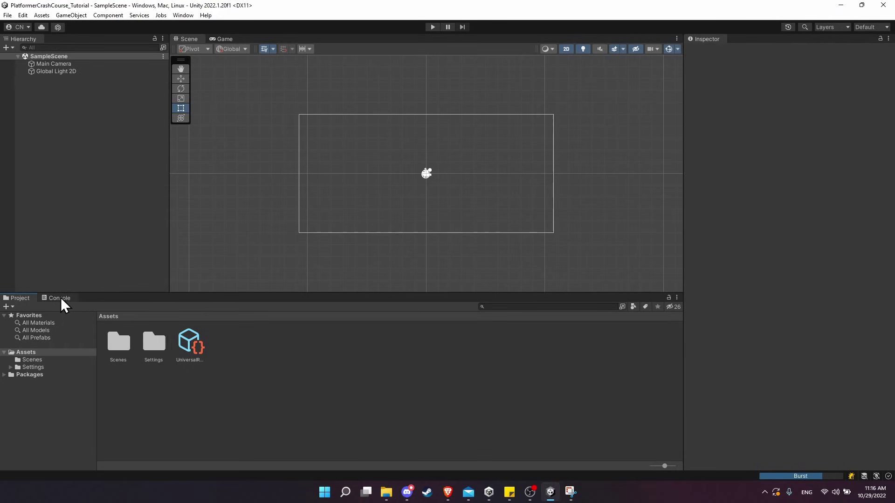
left_click(60, 298)
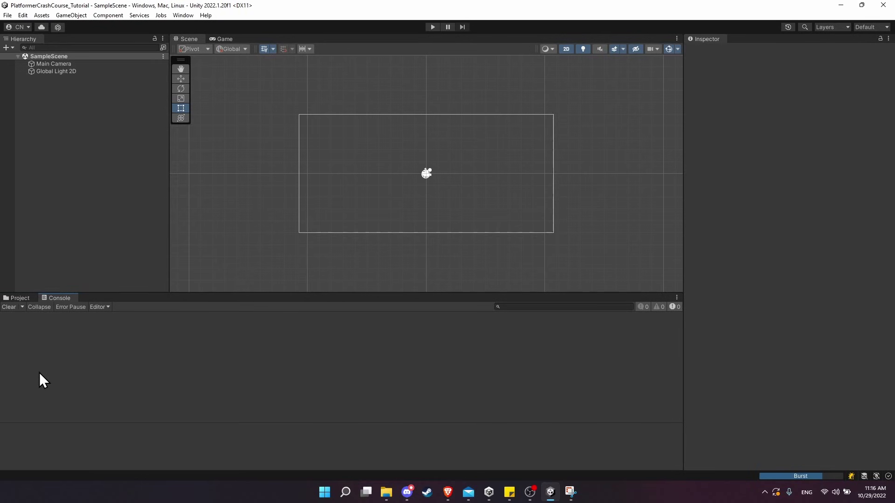
left_click(19, 298)
left_click(510, 492)
left_click_drag(597, 242, 725, 244)
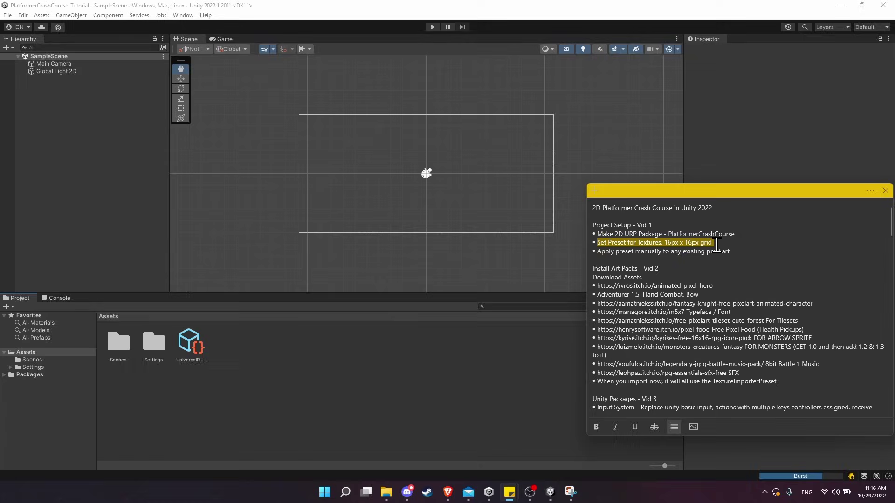
left_click(510, 341)
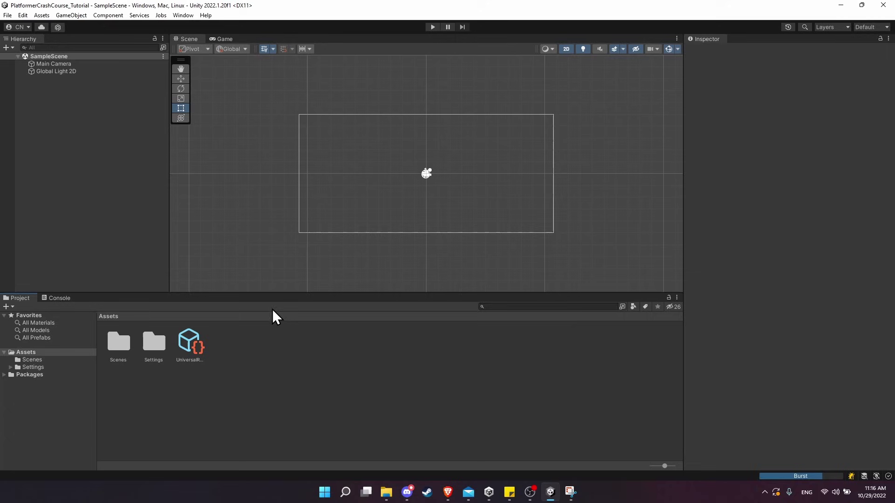
Step: Add TextureImporter as a default preset type in Preset Manager, then return to the setup notes
left_click(23, 15)
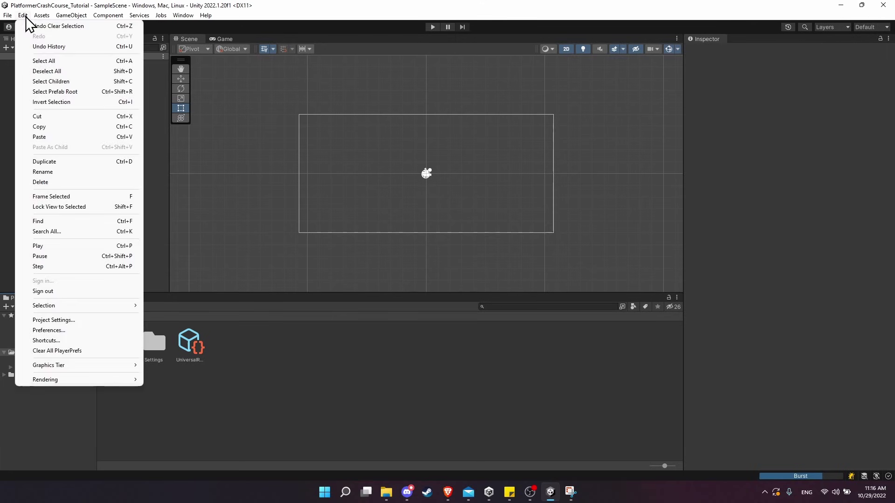
left_click(65, 321)
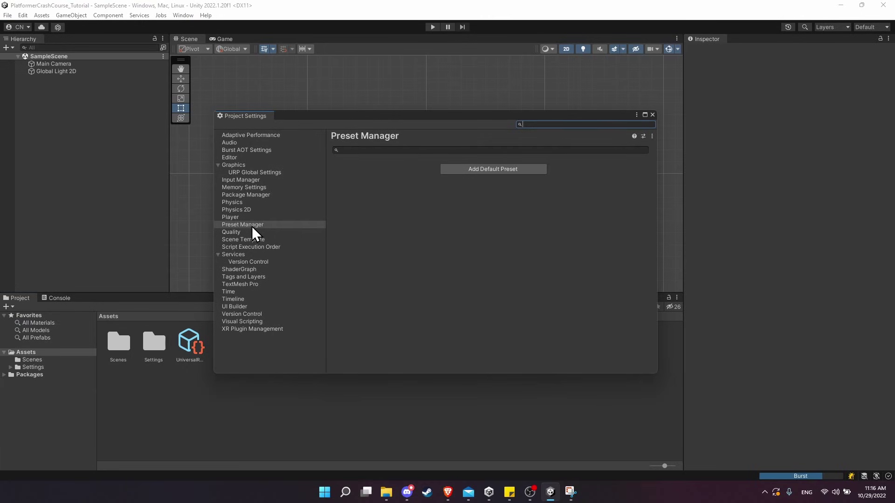
left_click(490, 171)
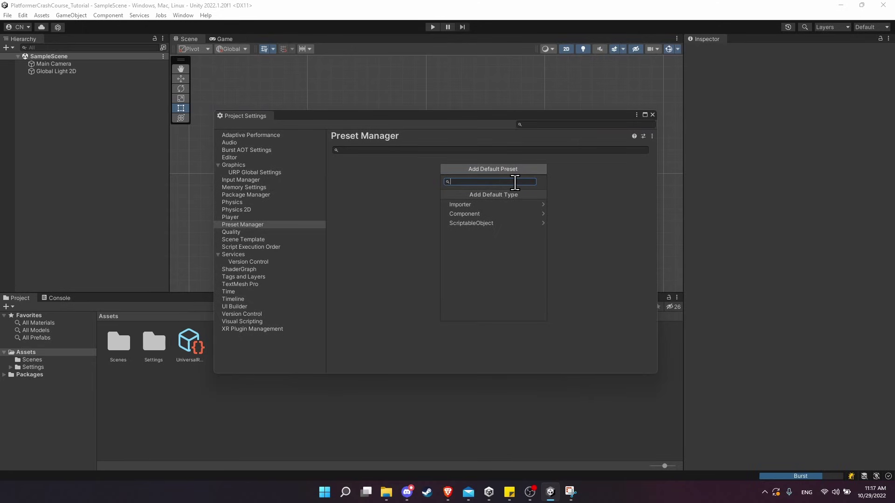
type("texture")
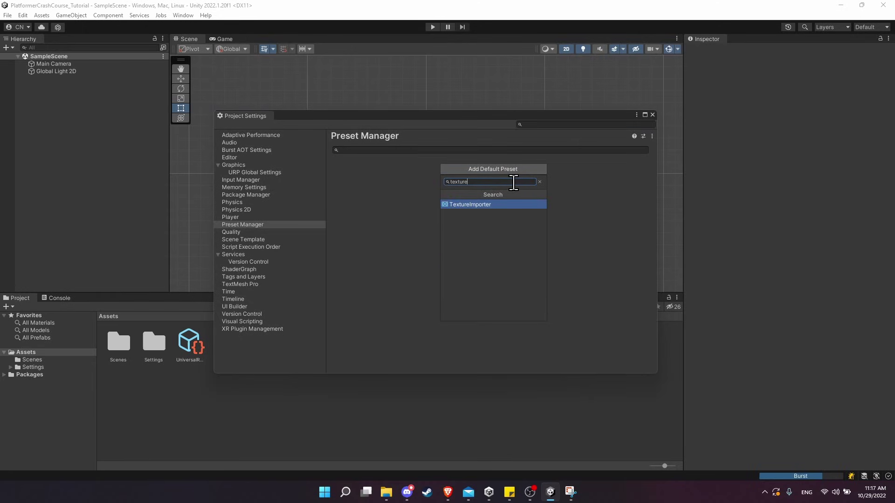
left_click(471, 205)
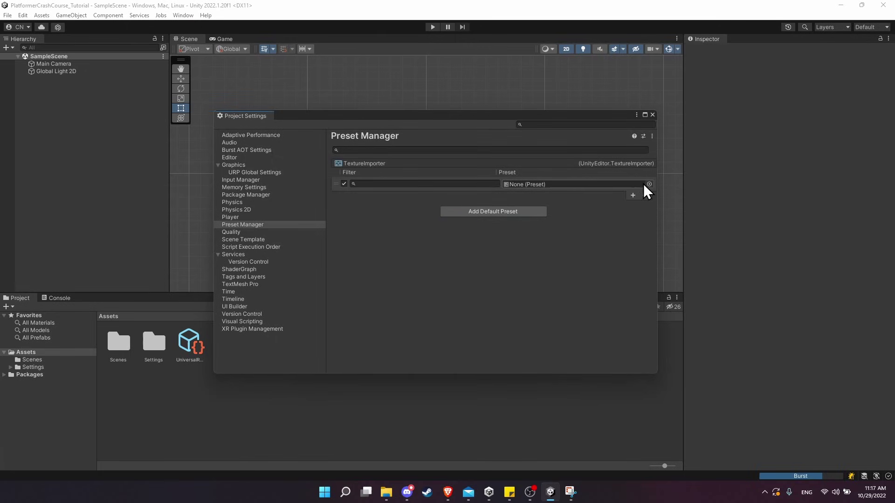
key("alt+Tab")
left_click_drag(598, 243, 662, 243)
Step: Mark the texture preset line in the notes and switch to the Logos folder window
left_click(728, 244)
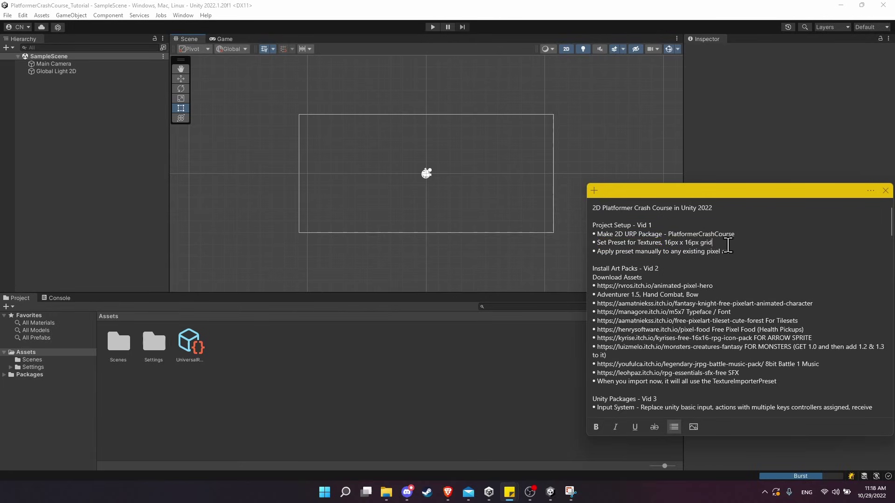
scroll(419, 188, "up", 5)
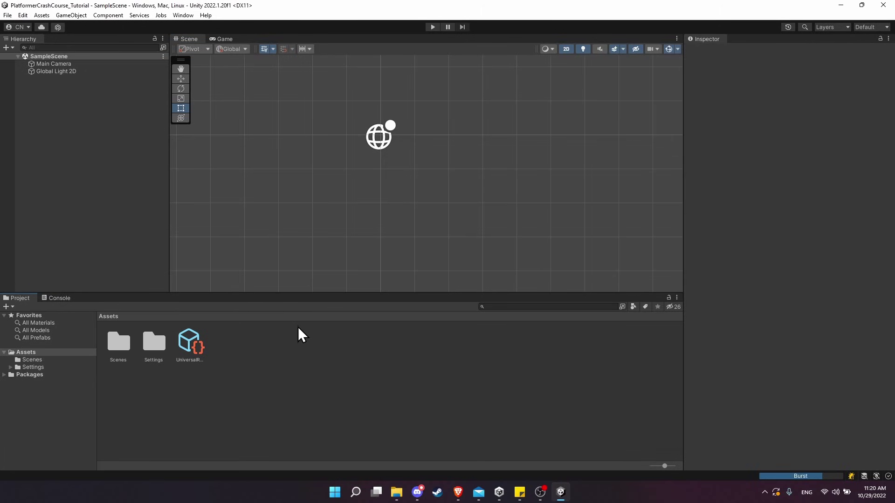
key("alt+Tab")
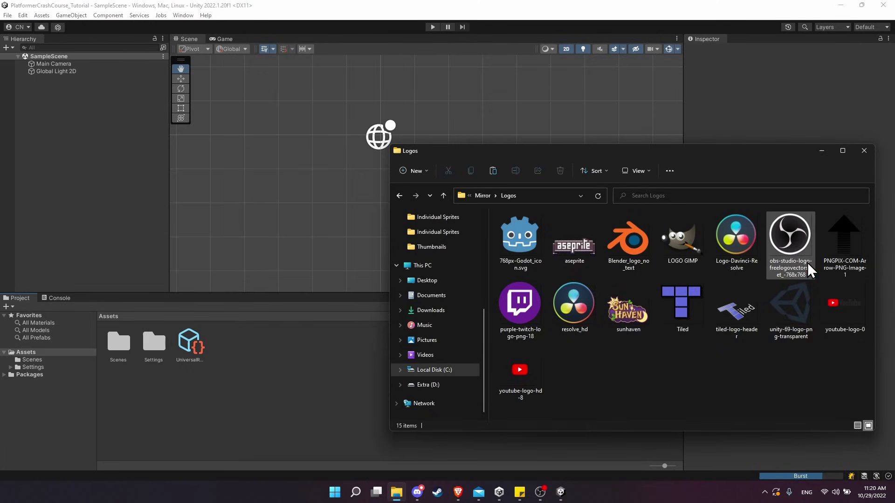
Step: Drag unity-69-logo-png-transparent from the Logos folder into Assets and show its import settings
left_click(797, 338)
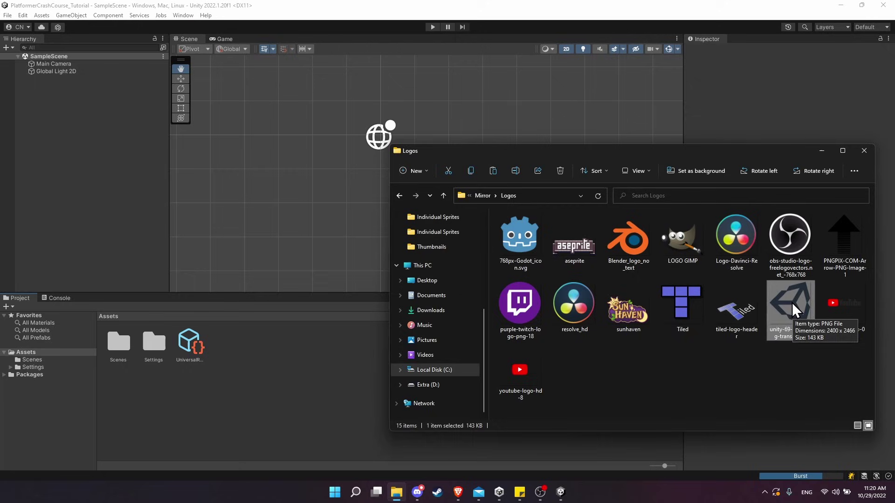
left_click_drag(795, 309, 293, 352)
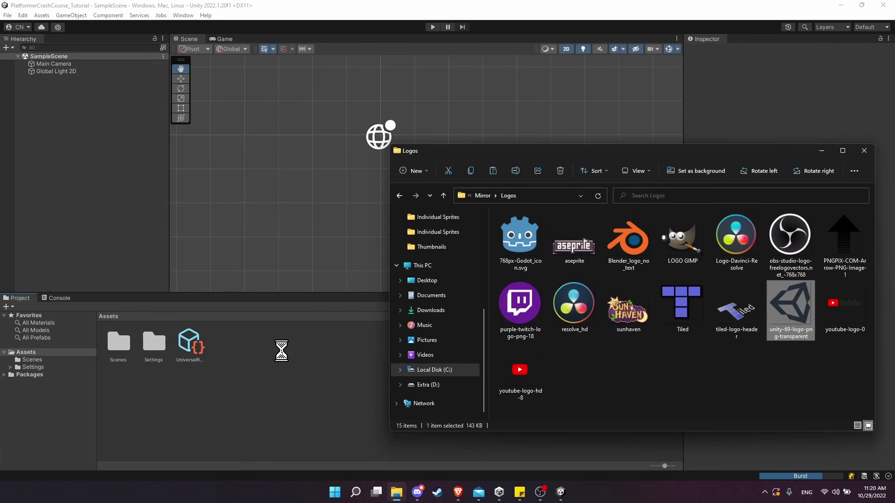
left_click(195, 345)
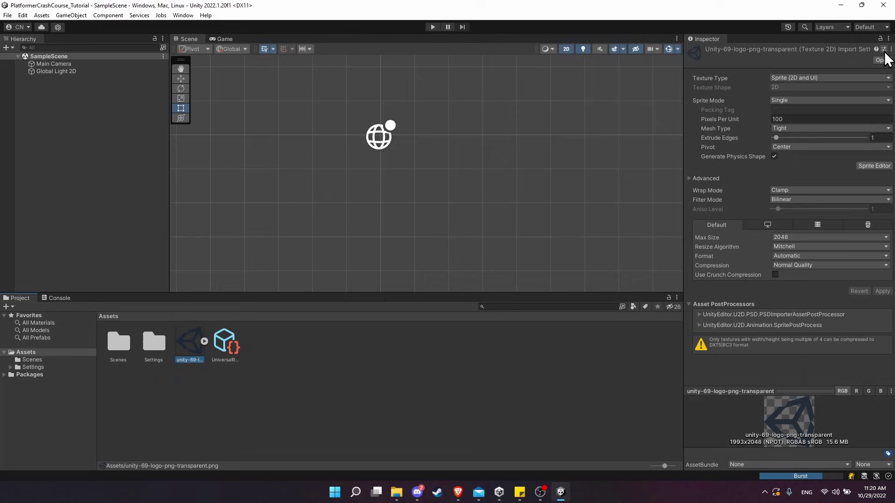
Step: Set the logo texture's Pixels Per Unit to 16
left_click(884, 51)
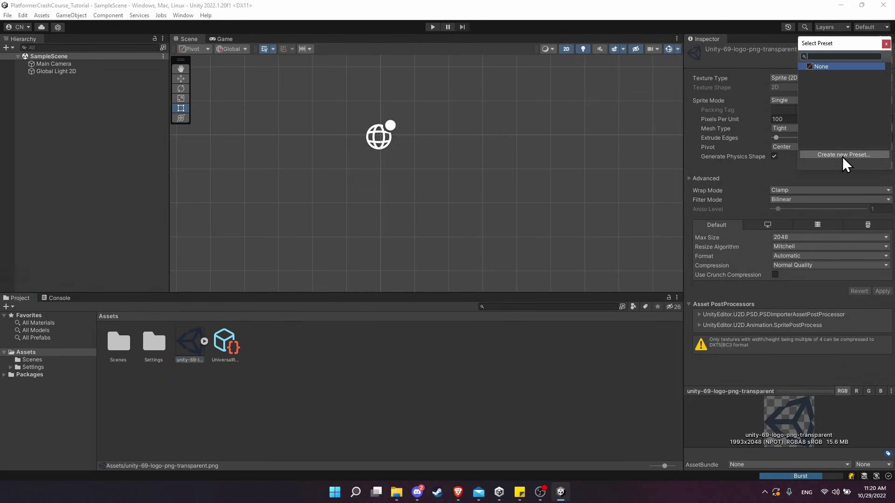
left_click(888, 47)
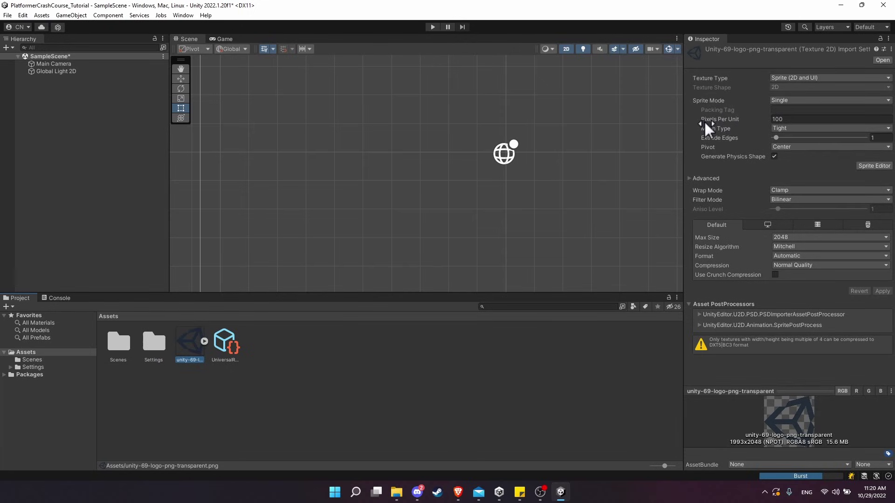
double_click(783, 119)
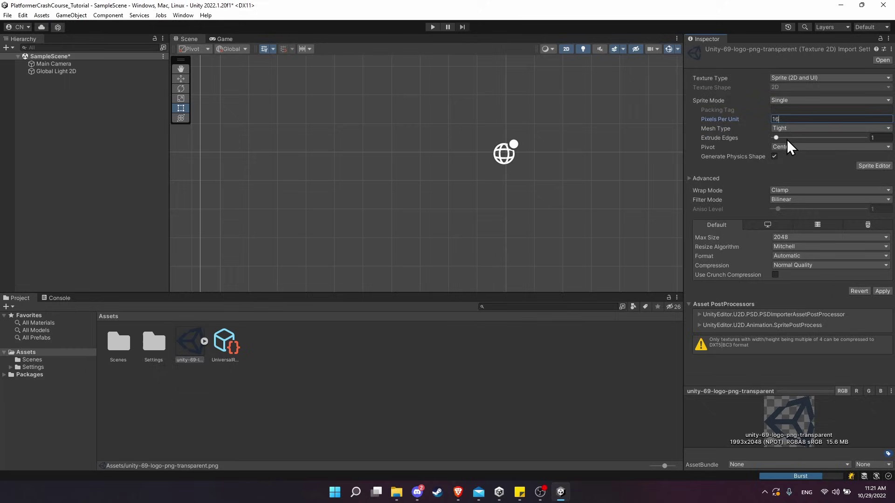
type("16")
key("Tab")
left_click(766, 120)
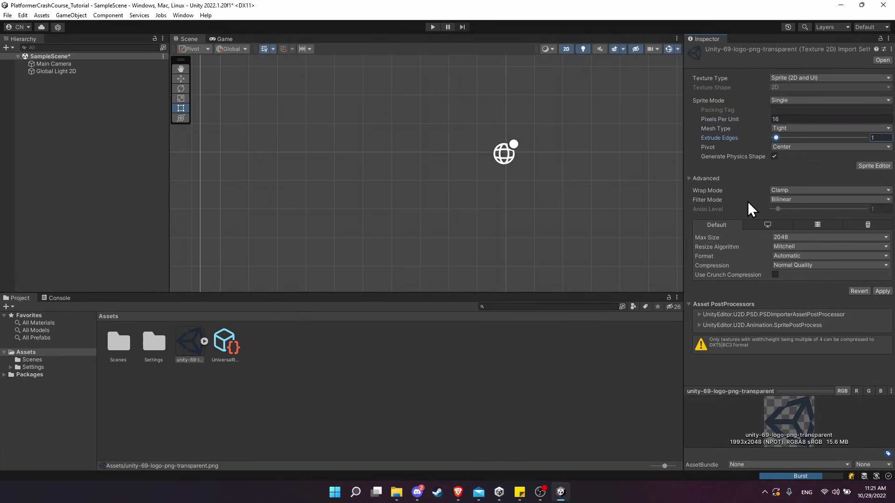
Step: Set Point (no filter), Compression None and Max Size 4096, then apply the import settings
left_click(727, 199)
left_click(791, 204)
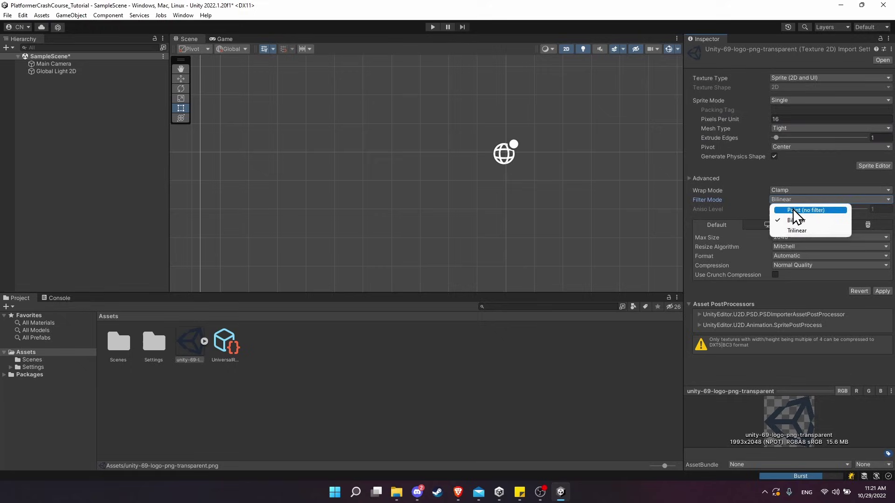
left_click(793, 209)
left_click(784, 264)
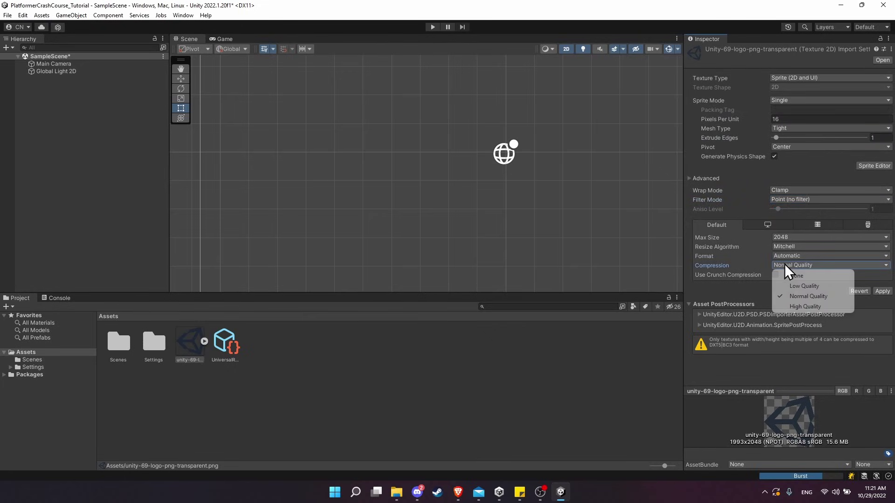
left_click(790, 275)
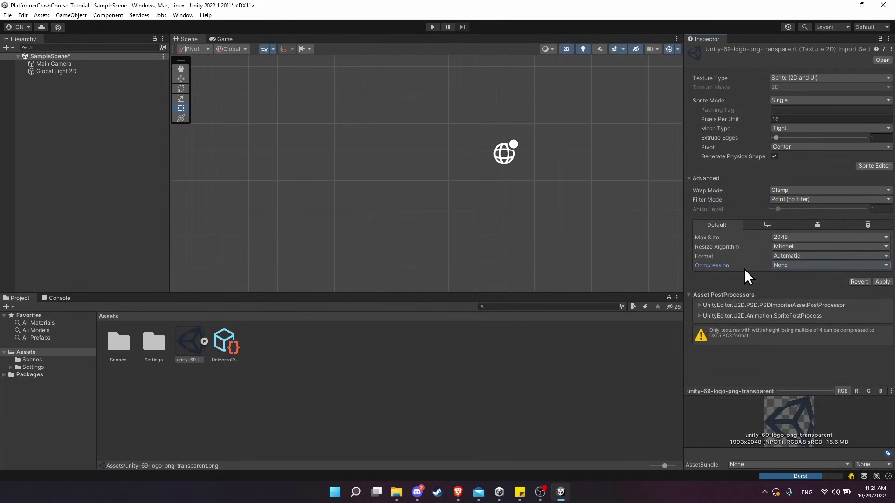
left_click(780, 237)
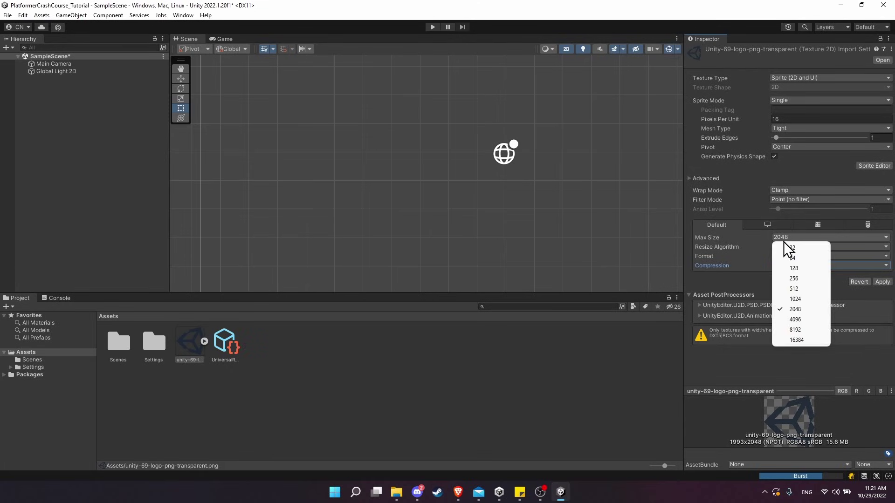
left_click(805, 319)
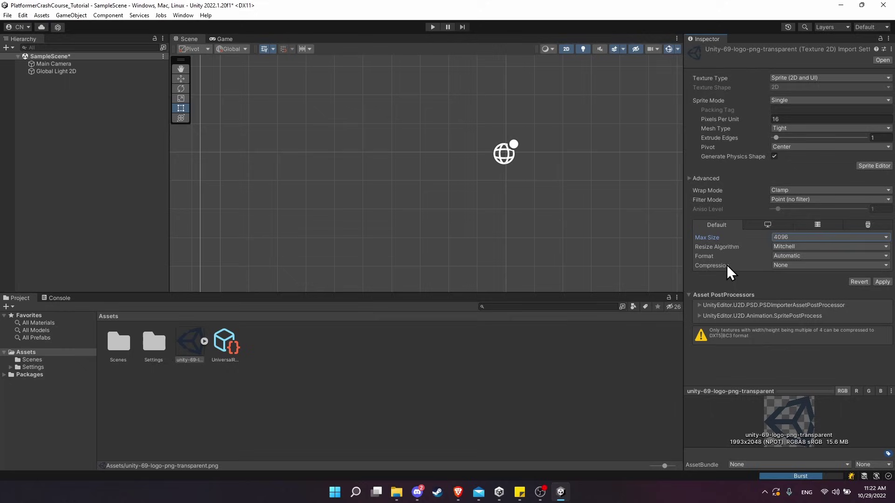
left_click(882, 282)
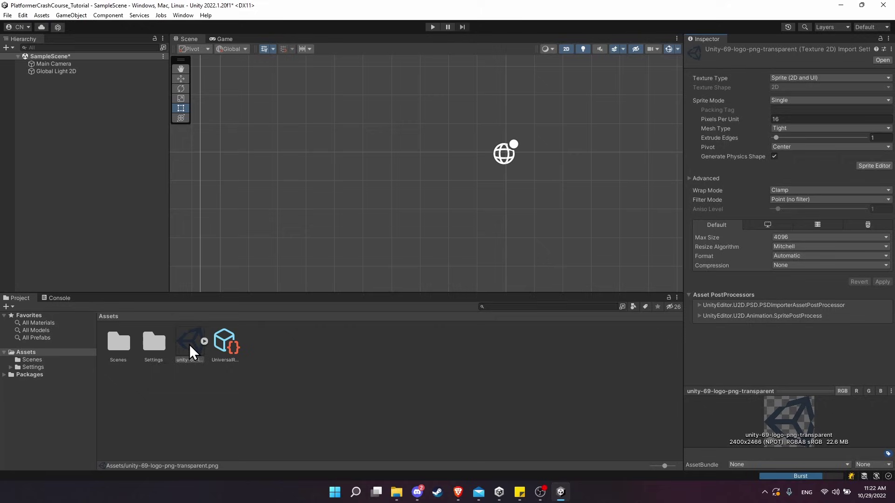
Step: Start a new preset from the import settings and create a Presets folder in Assets
left_click(883, 49)
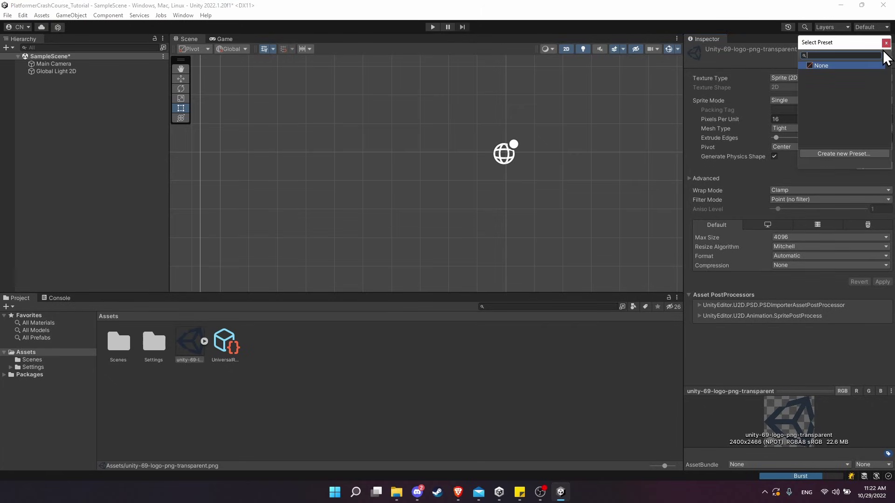
left_click_drag(884, 55, 801, 128)
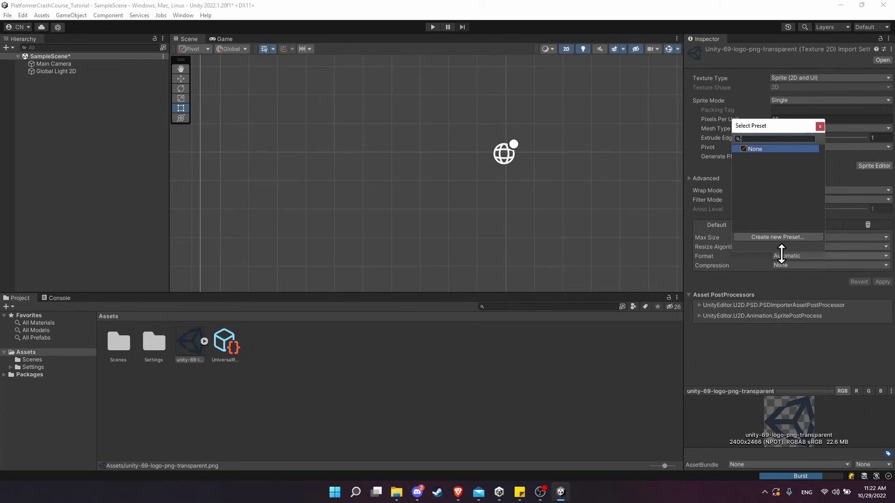
left_click(792, 238)
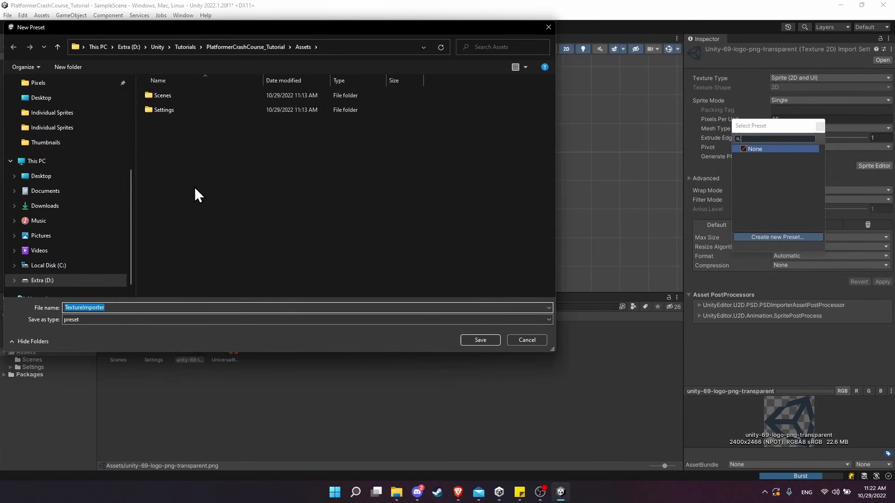
left_click(192, 135)
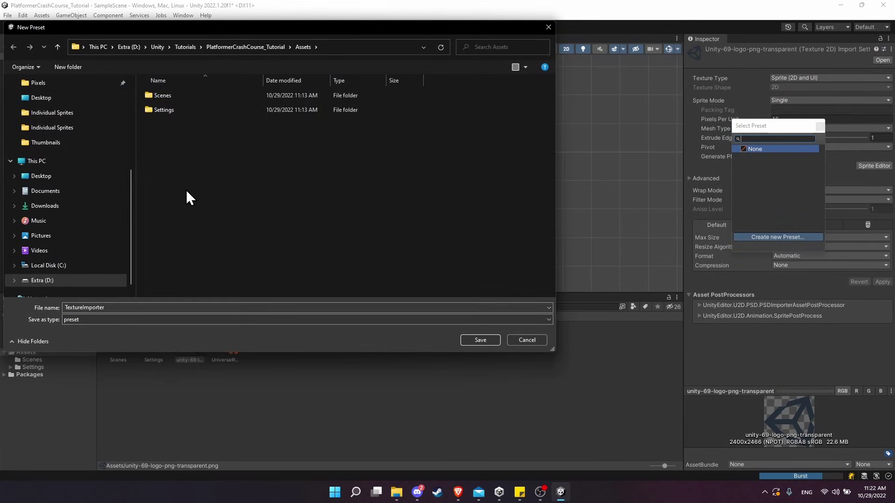
right_click(167, 133)
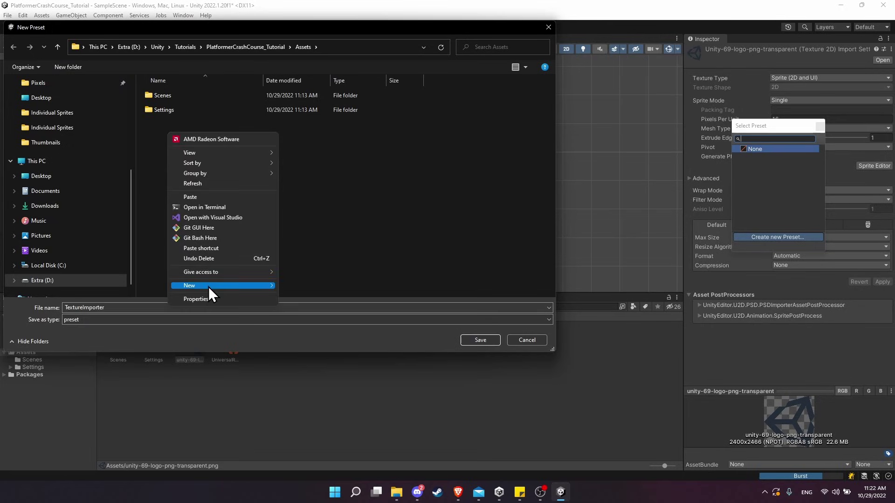
mouse_move(241, 285)
left_click(284, 286)
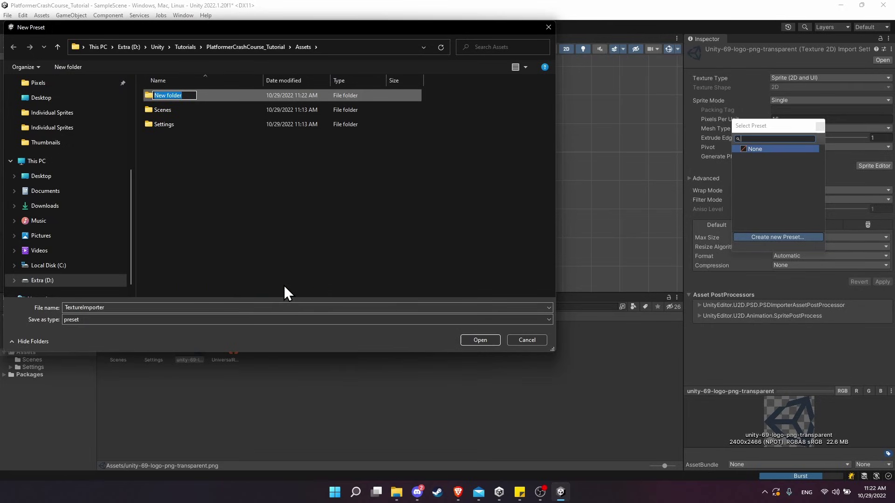
type("Presets")
key("Return")
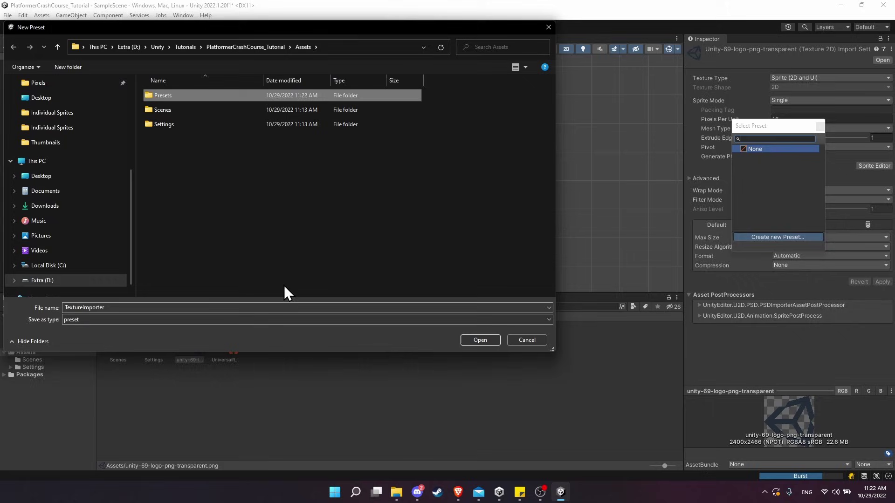
Step: Save the preset inside the Presets folder as PixelArtTextureImporter
double_click(236, 94)
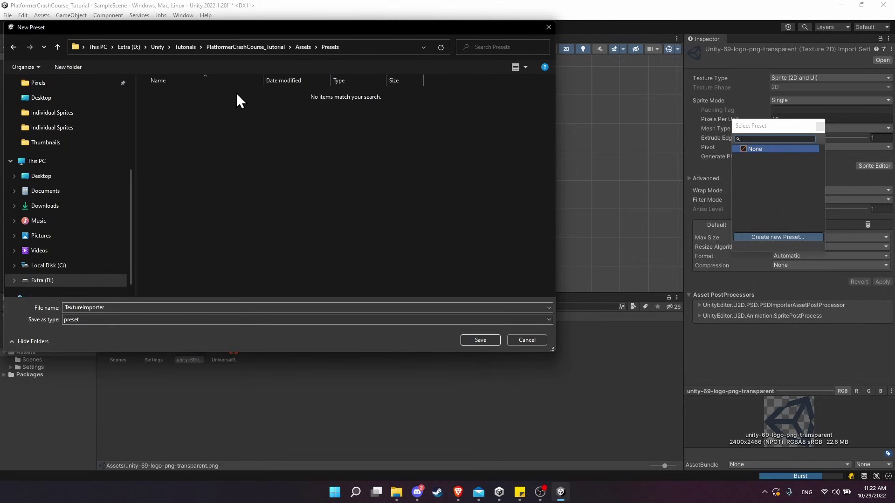
double_click(67, 309)
left_click(67, 309)
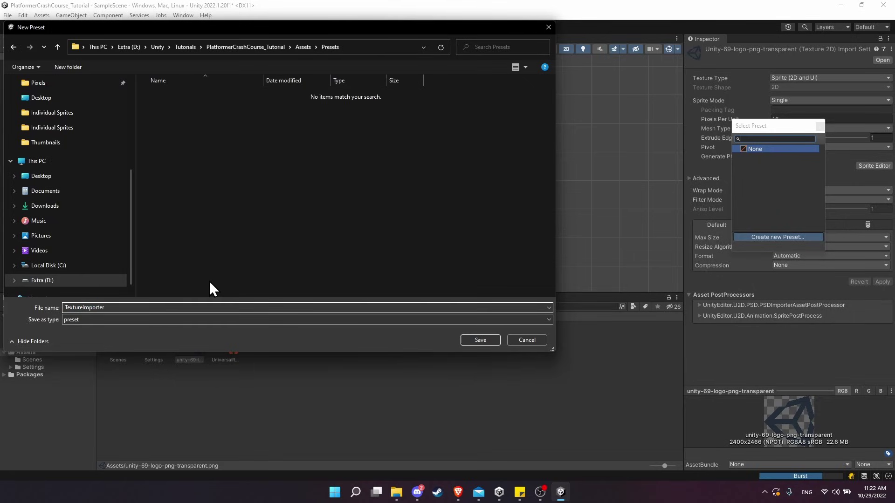
type("PixelArt")
double_click(85, 309)
left_click(110, 308)
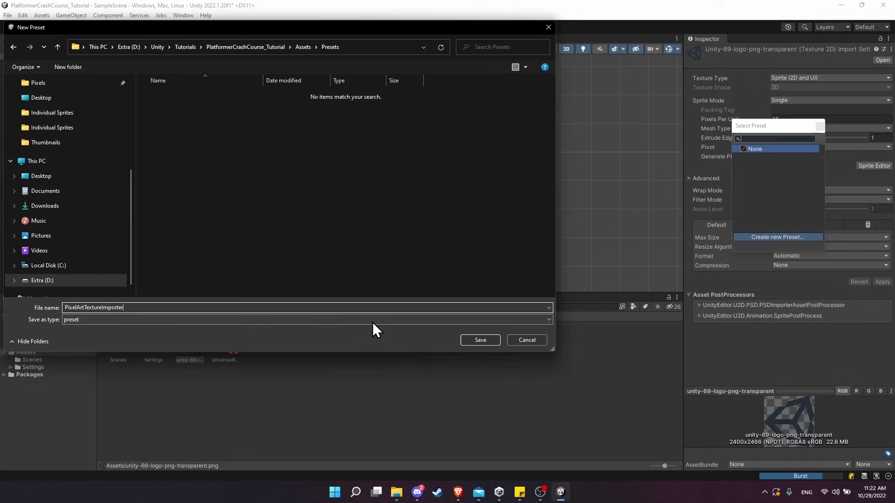
left_click(477, 340)
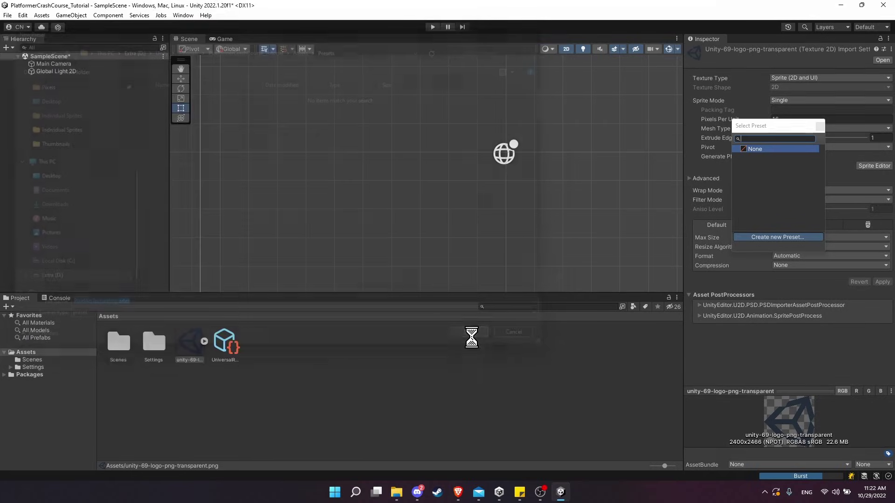
Step: Open Assets/Presets and inspect the PixelArtTextureImporter preset's Sprite, 16 PPU, Point and 4096 settings
double_click(123, 343)
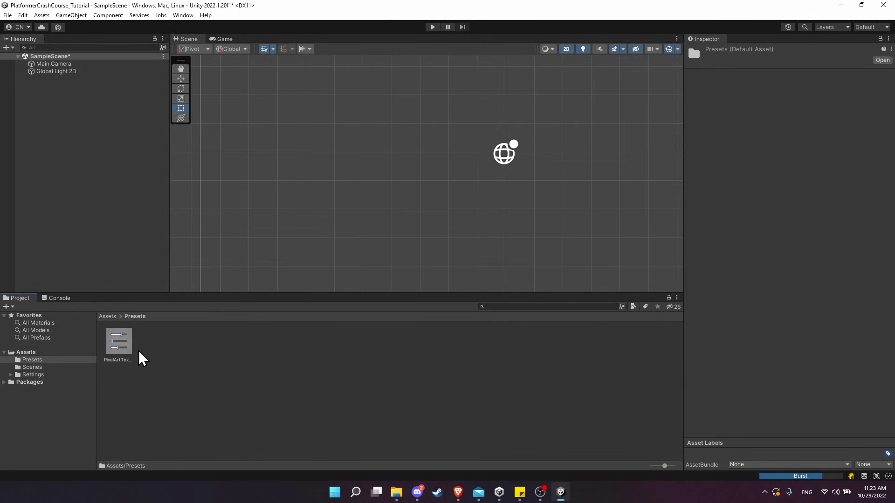
left_click(126, 346)
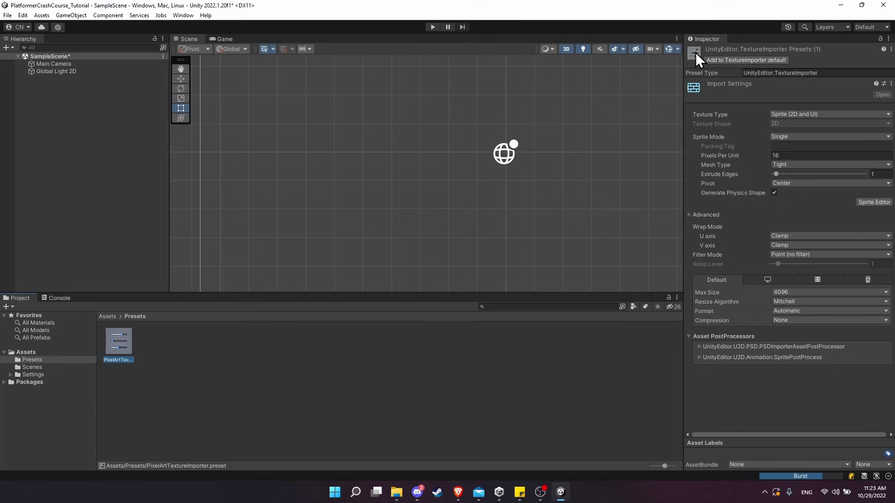
left_click(784, 63)
Step: Add a TextureImporter default preset entry in Project Settings' Preset Manager
left_click(23, 15)
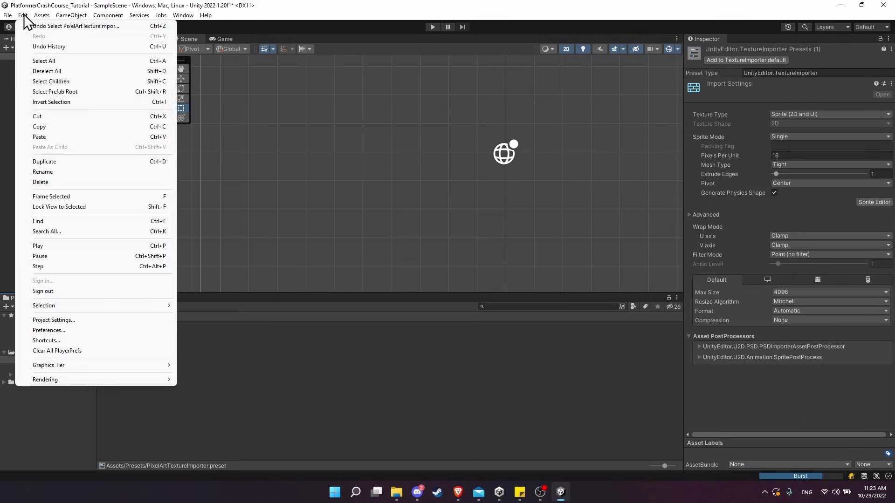
left_click(44, 320)
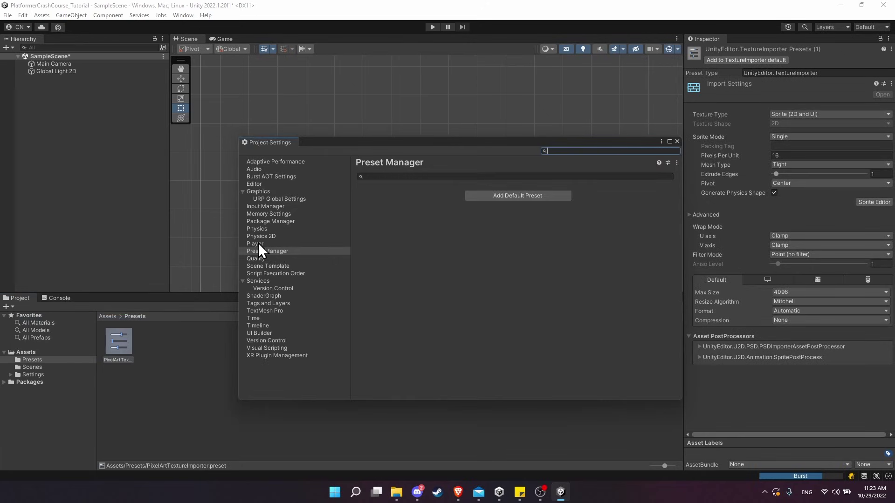
left_click_drag(409, 138, 388, 158)
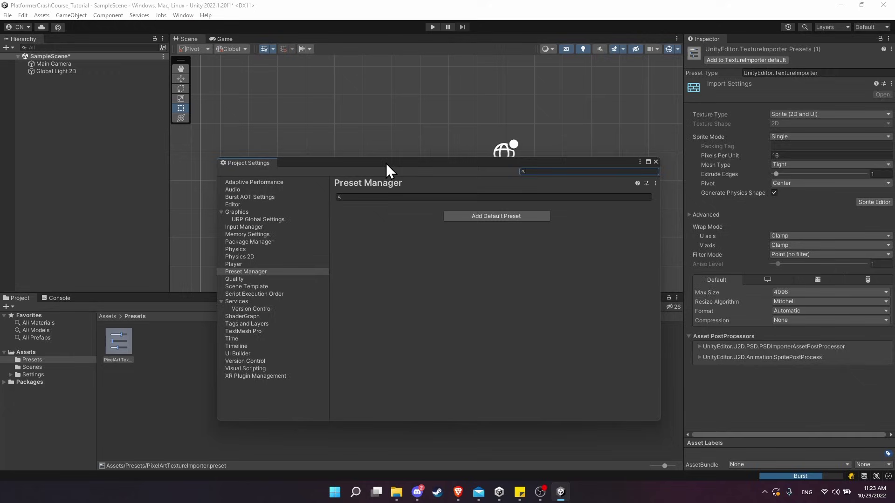
left_click(510, 217)
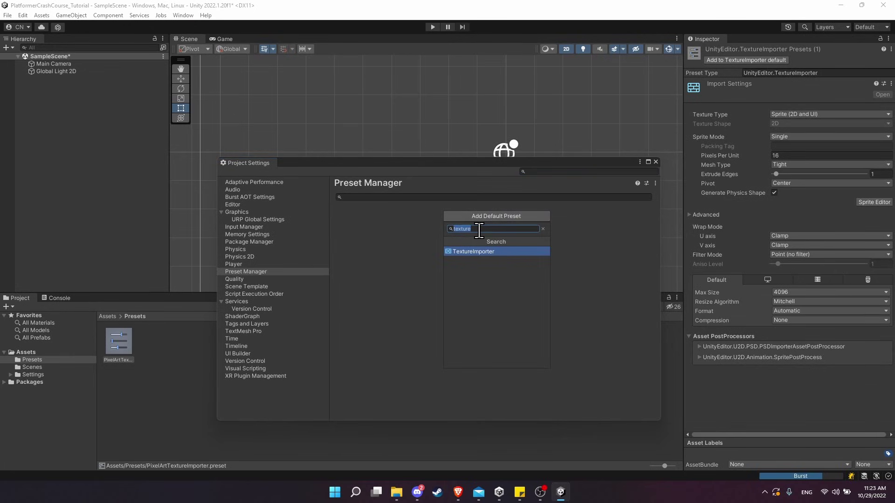
type("S")
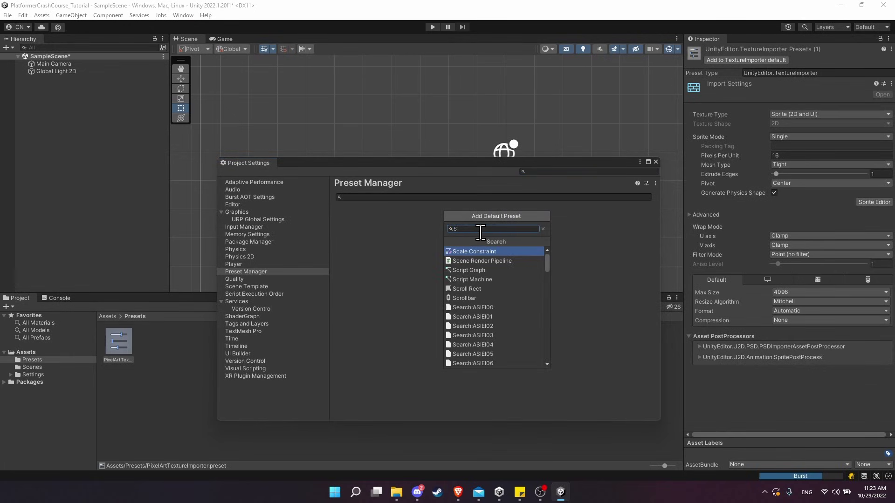
key("BackSpace")
type("texture")
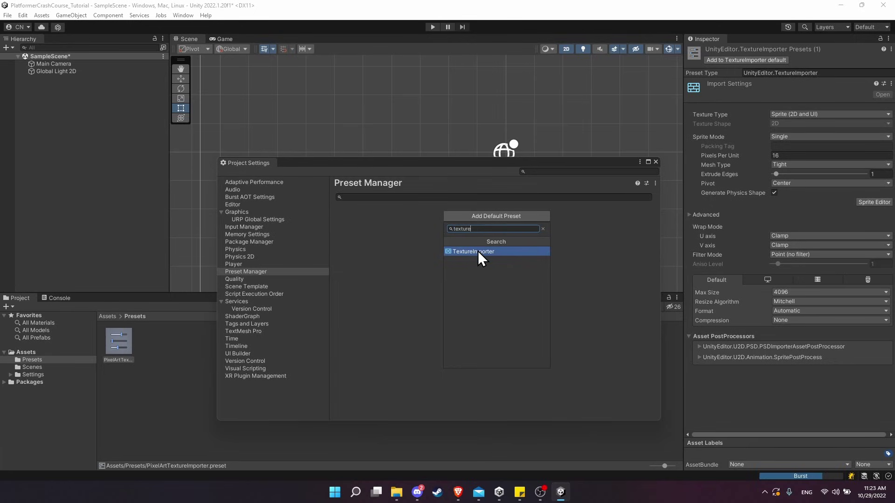
left_click(478, 251)
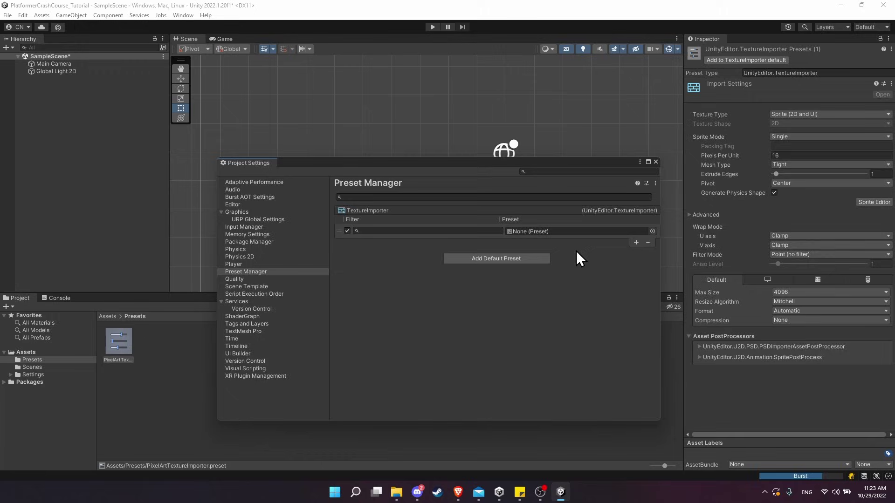
Step: Assign PixelArtTextureImporter as the TextureImporter default preset and close Project Settings
left_click(653, 232)
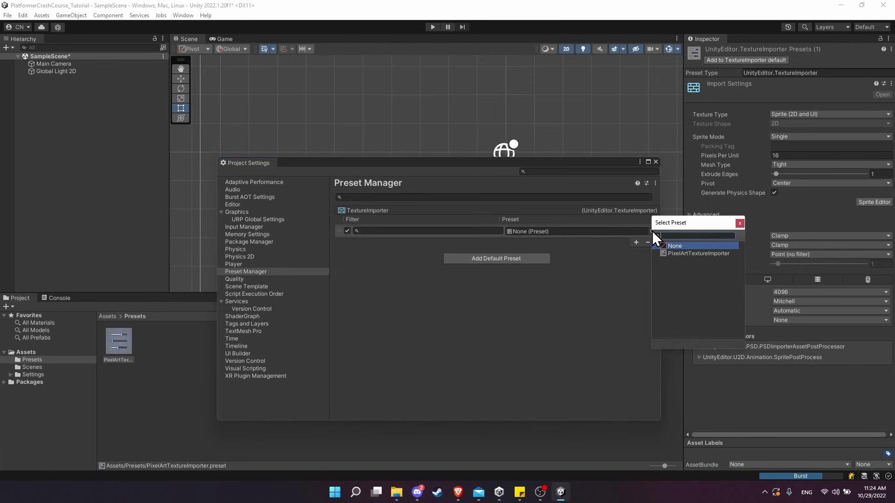
double_click(679, 254)
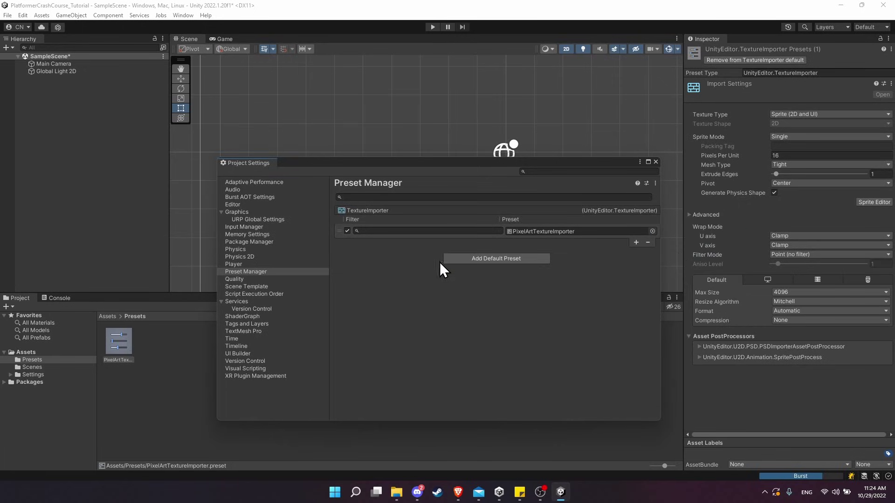
left_click(362, 231)
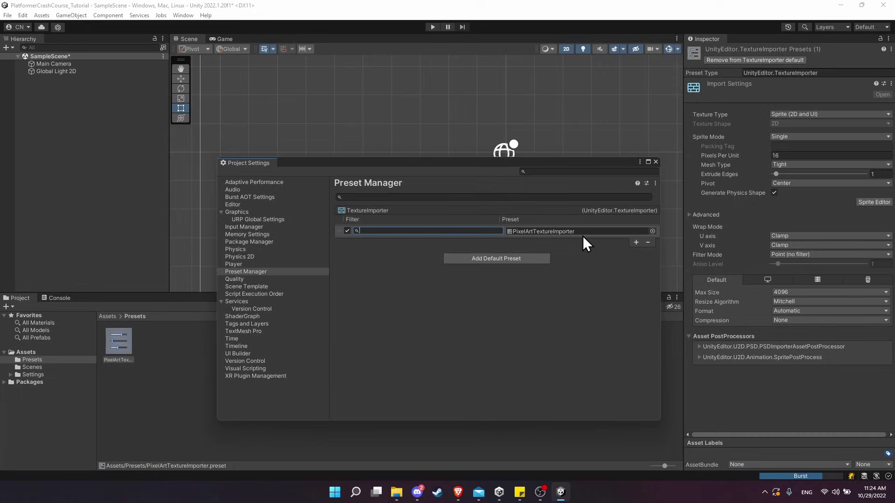
left_click(656, 162)
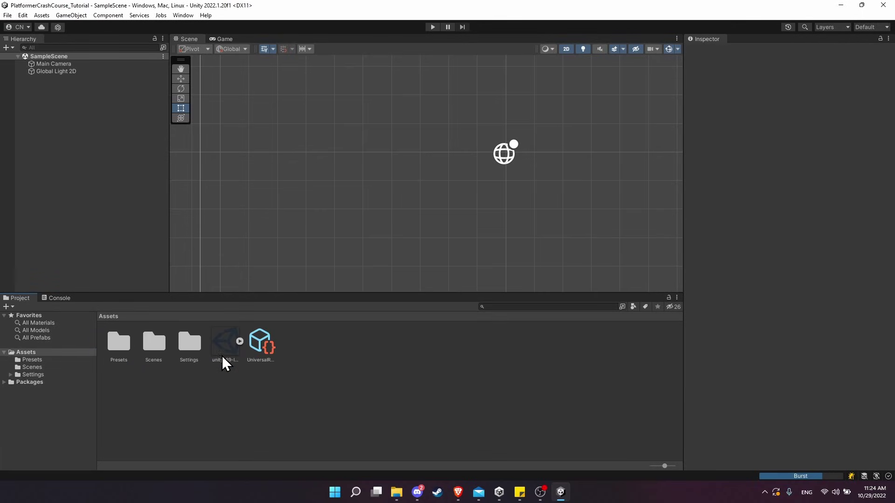
Step: Delete the logo texture from Assets and review the Project Setup notes
left_click(225, 349)
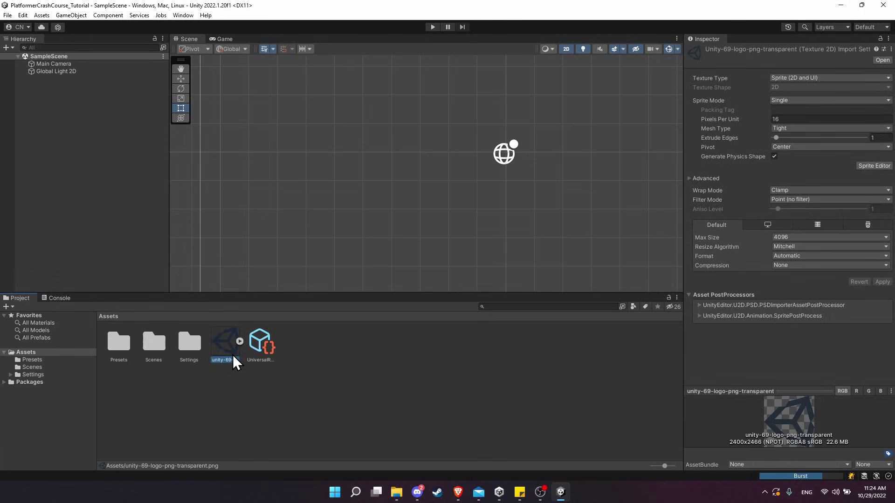
key("Delete")
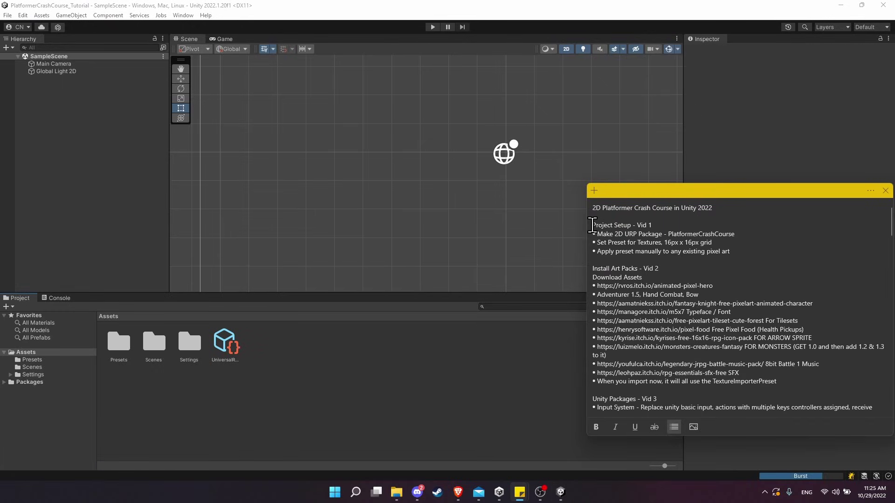
left_click_drag(592, 225, 749, 250)
left_click(756, 251)
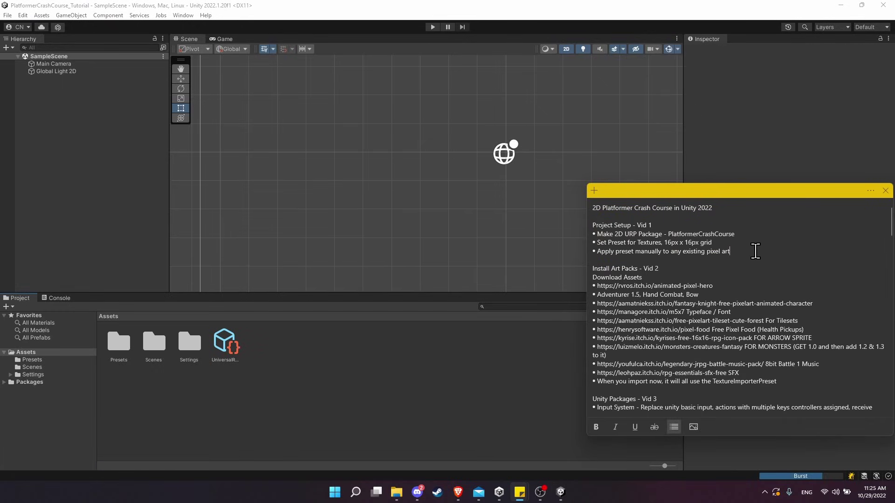